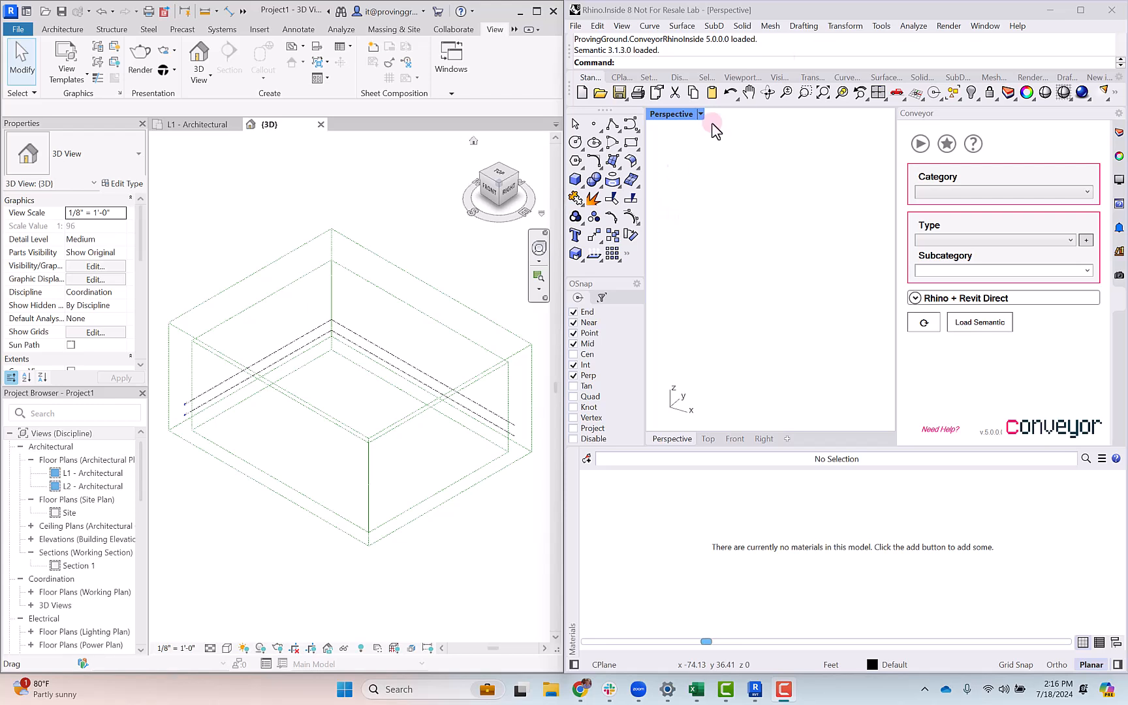
Run the ConveyorV5 command in Rhino with Imperial as the Revit units.
click(771, 63)
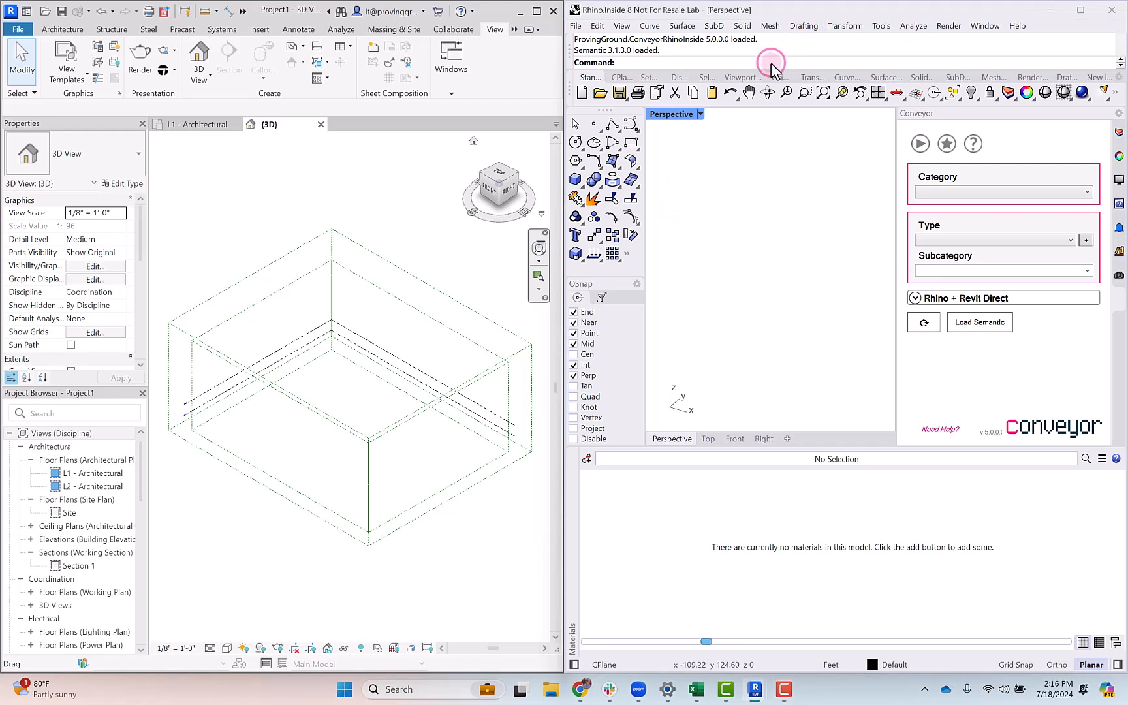
text(ConveyorV5)
key(Return)
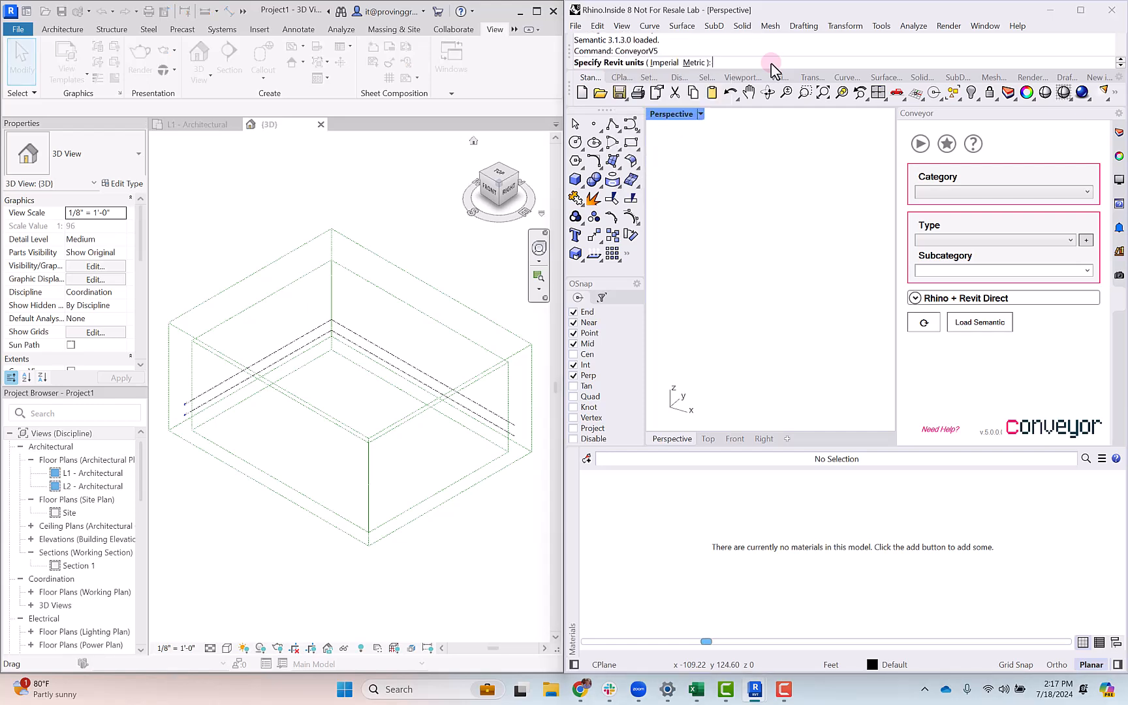
click(666, 63)
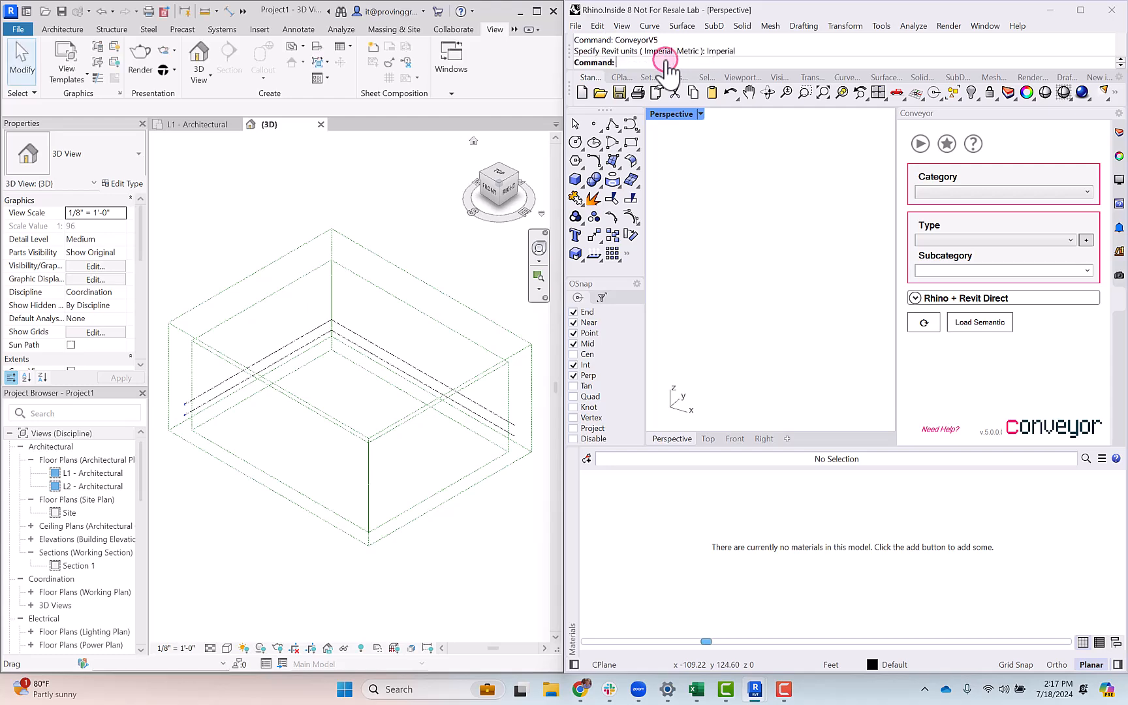
Look through the Conveyor layer tree and its DATA sublayers in Rhino.
click(1118, 134)
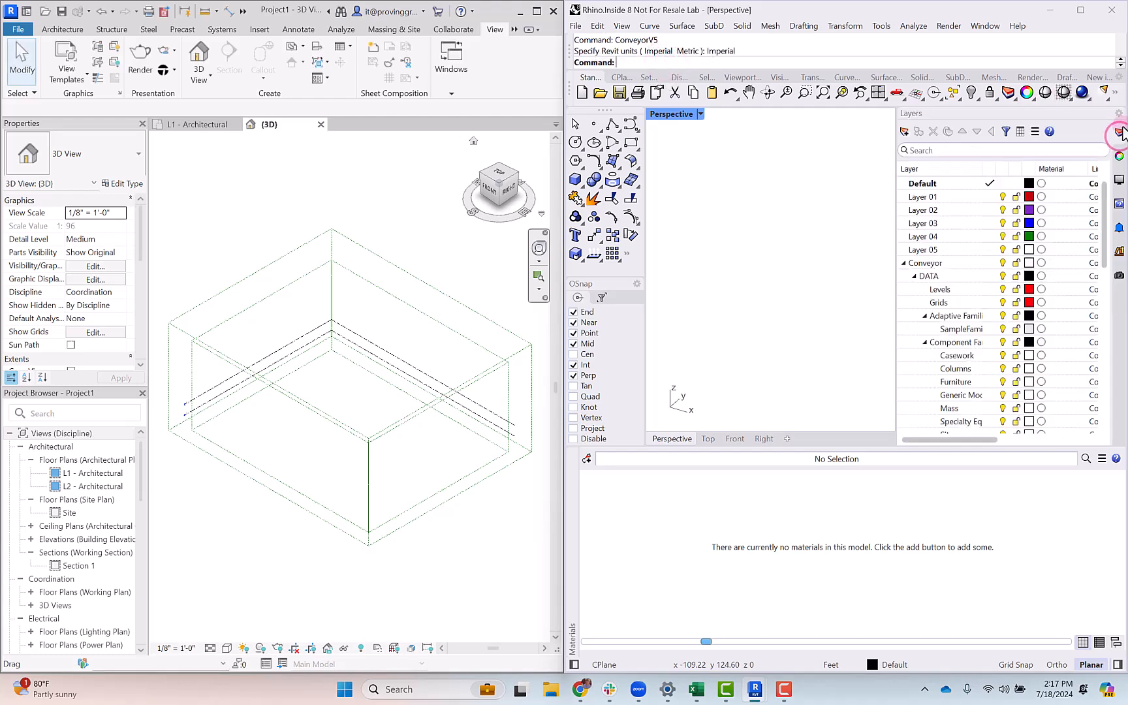
scroll(925, 278, down, 6)
scroll(926, 279, up, 6)
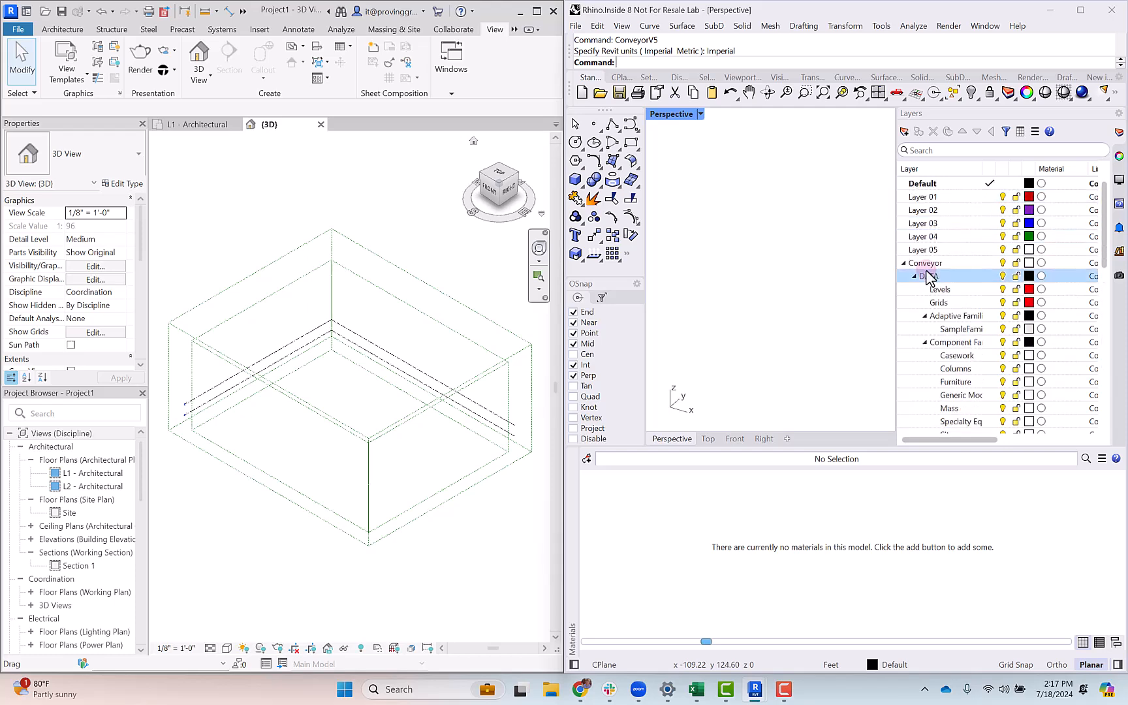
scroll(934, 281, down, 1)
scroll(951, 314, down, 8)
scroll(951, 310, up, 6)
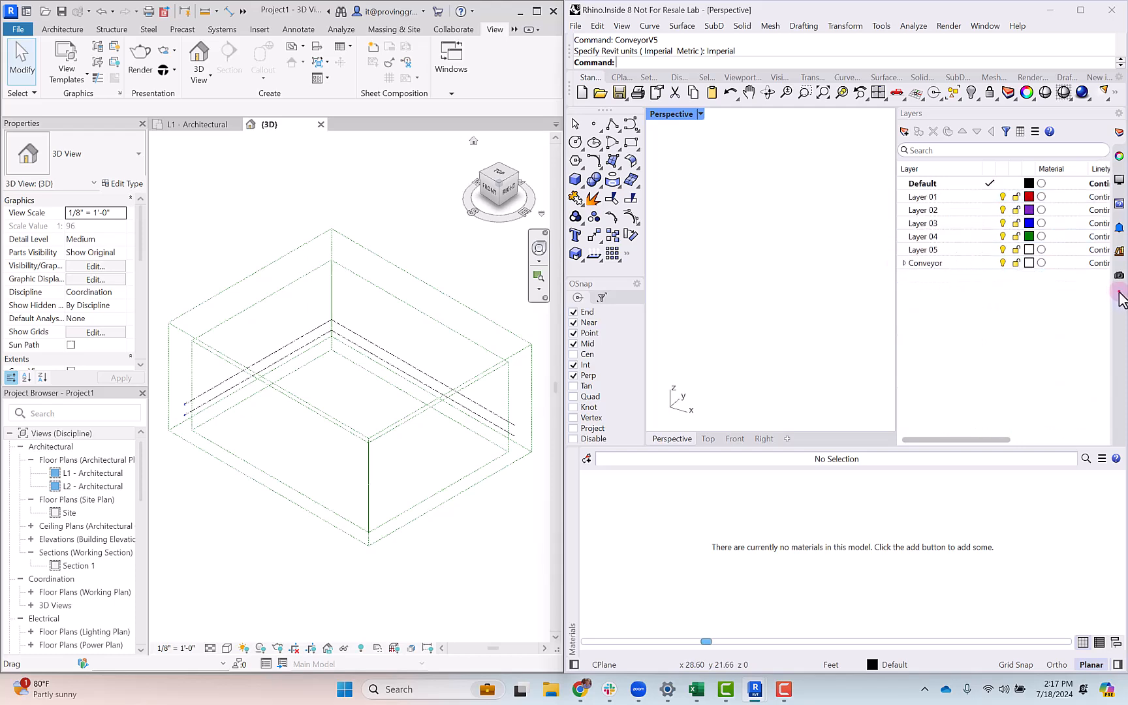
Expand Conveyor's Rhino + Revit Direct section and look through the materials loaded from the Revit project.
click(1118, 292)
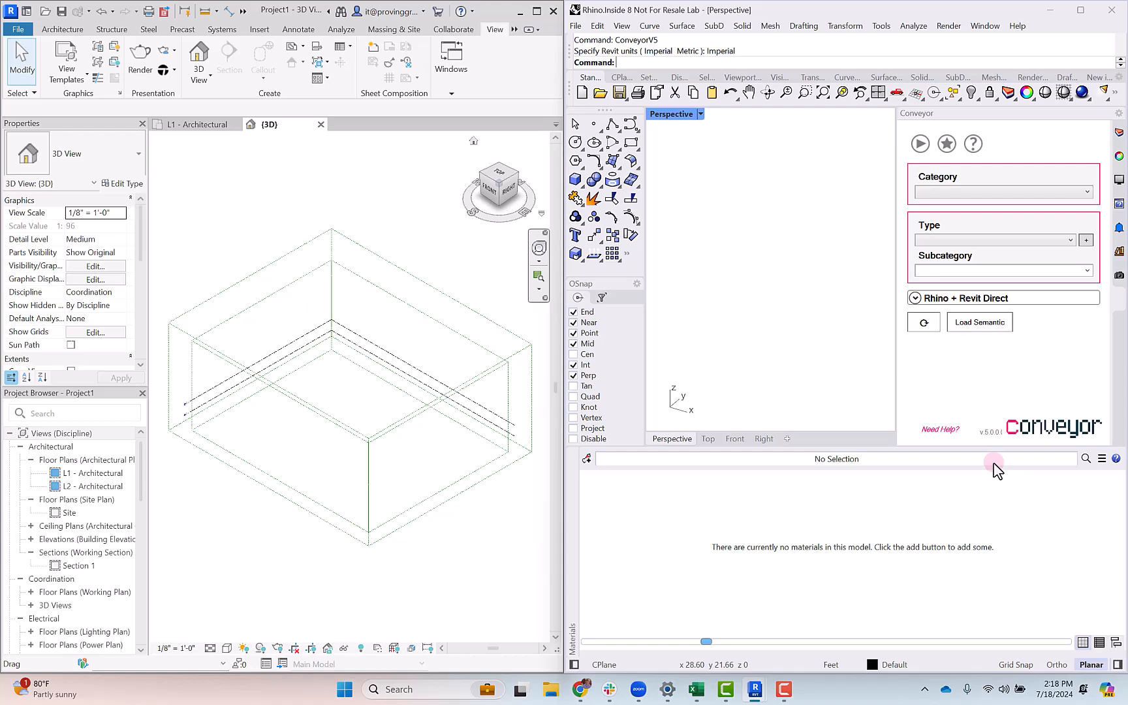
click(944, 302)
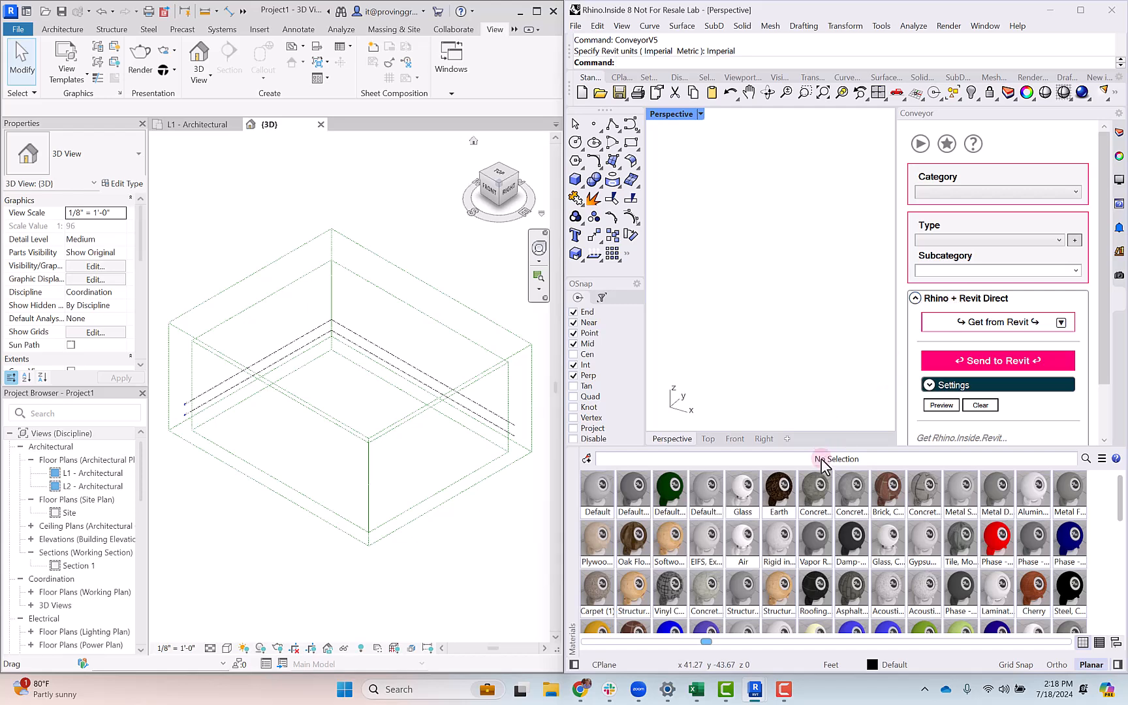
click(606, 495)
scroll(767, 598, down, 2)
scroll(700, 562, up, 3)
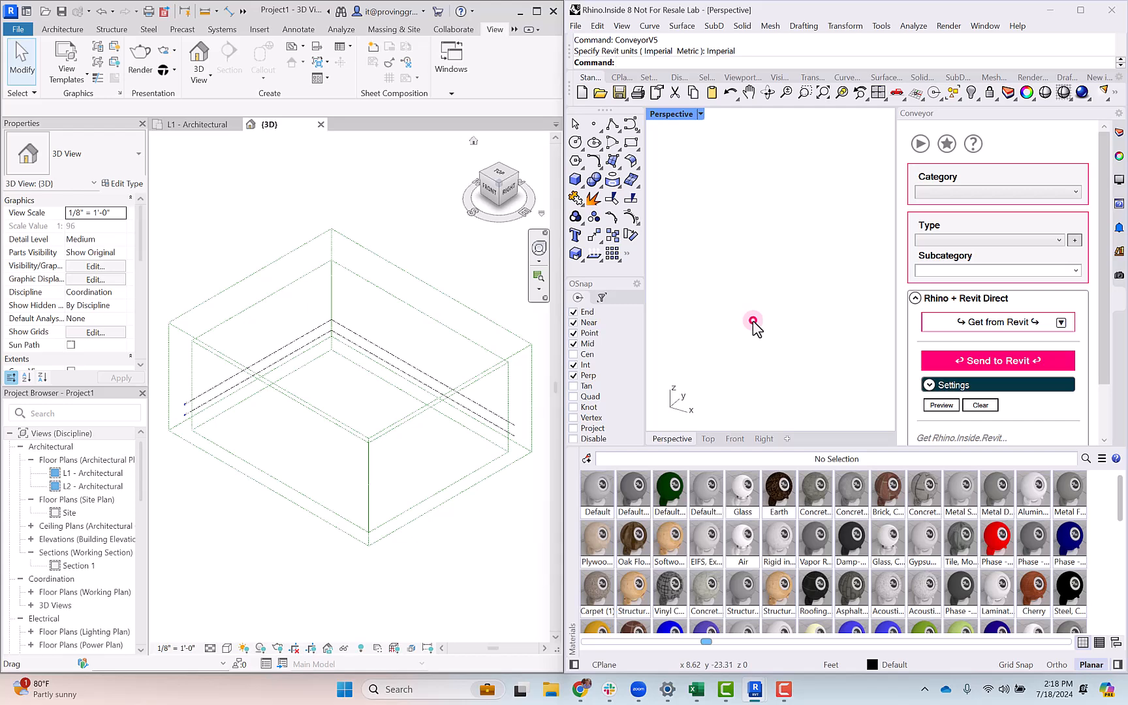
Switch to Revit and create a rectangular floor of about 28' by 16' on level L1 near the back corner.
click(65, 66)
click(62, 29)
click(190, 78)
mouse_move(452, 68)
click(527, 110)
click(331, 358)
click(339, 378)
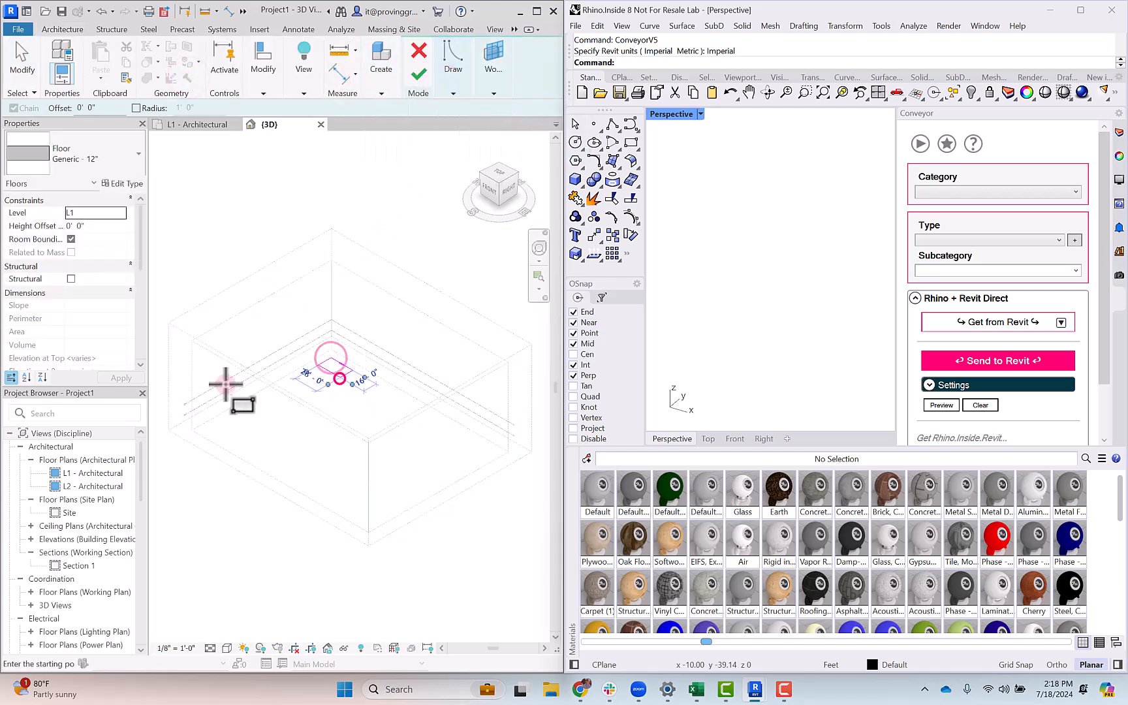
click(418, 74)
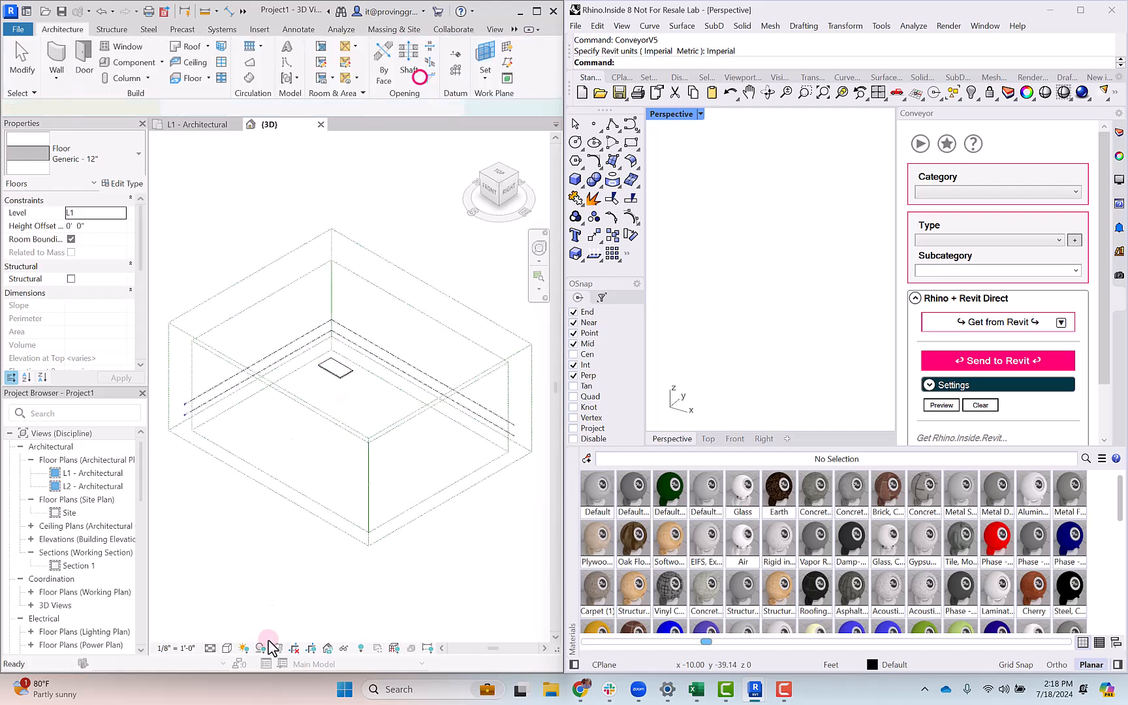
Change the new floor's type to Concrete 4".
click(39, 163)
click(50, 225)
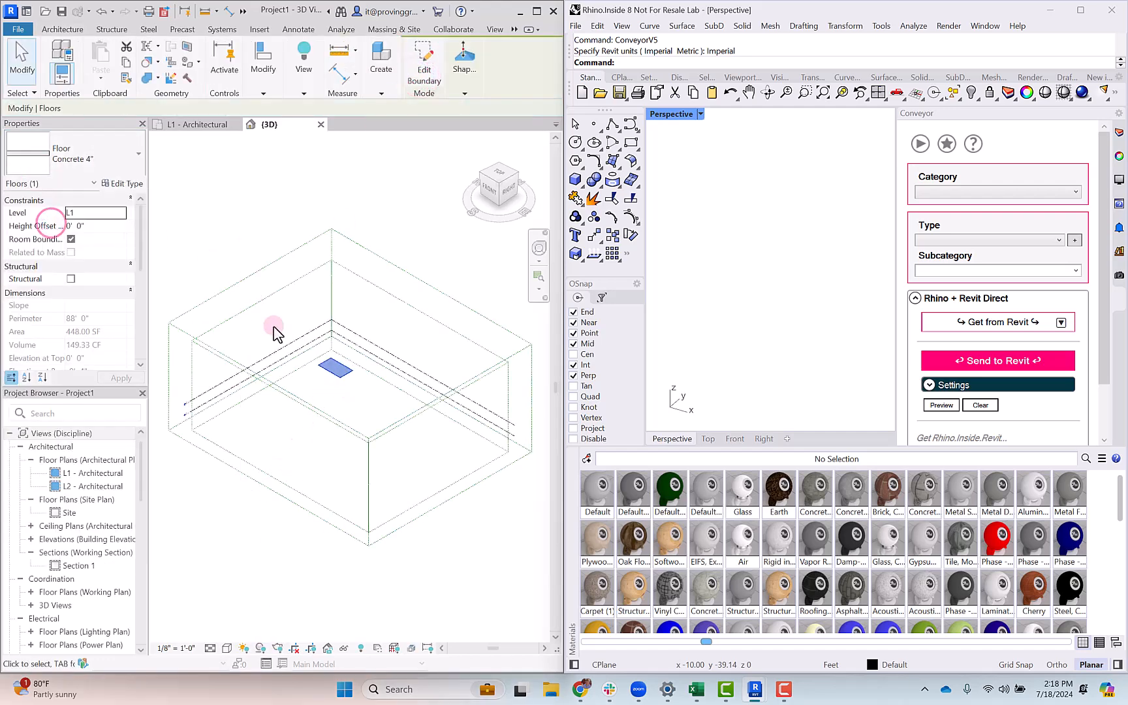
click(339, 388)
click(342, 369)
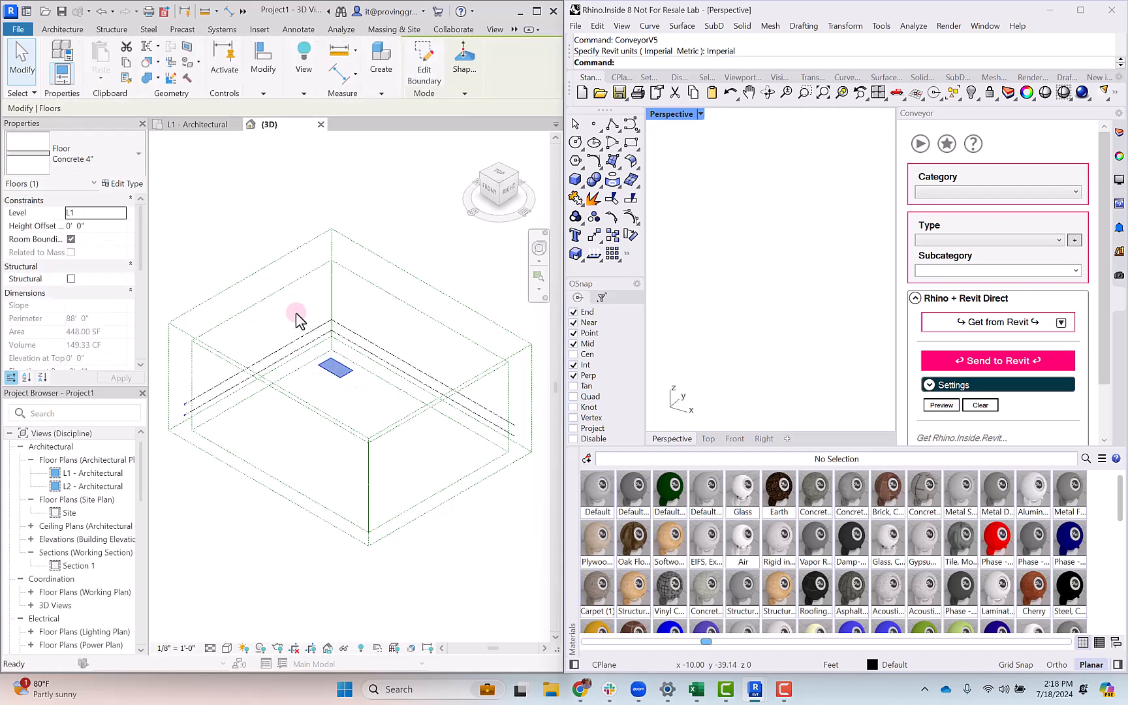
Set the 3D view's model display style to Realistic.
key(g)
key(d)
click(732, 290)
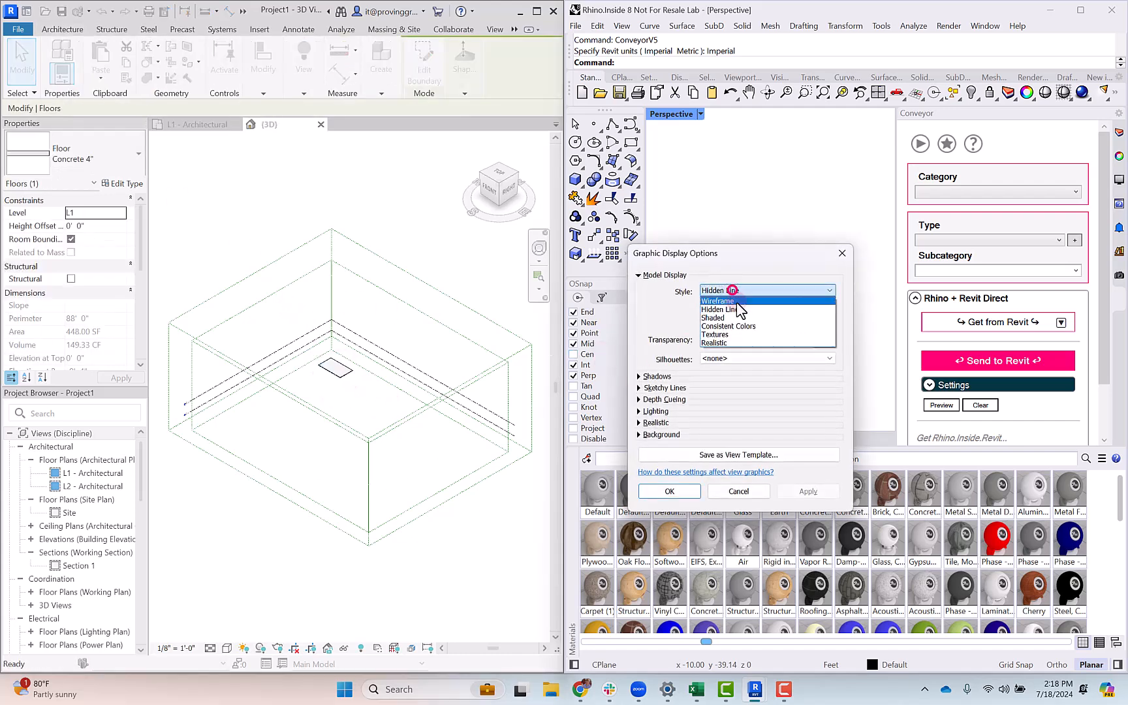
click(732, 342)
click(808, 491)
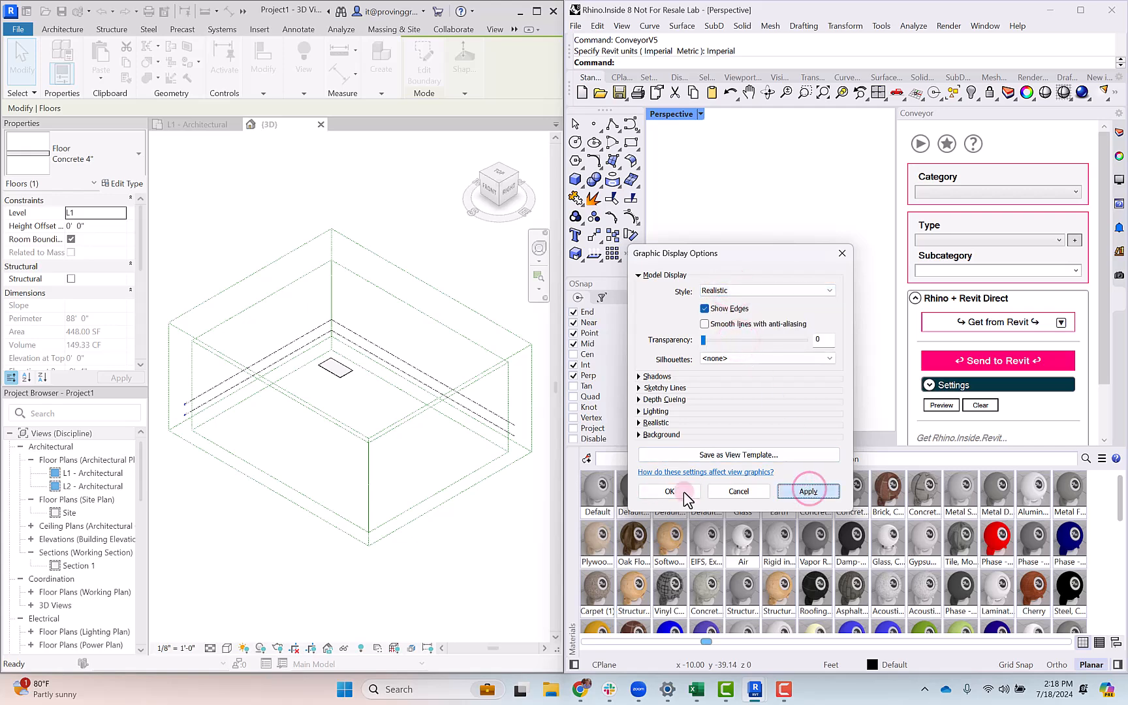
click(663, 494)
key(Escape)
scroll(302, 352, up, 10)
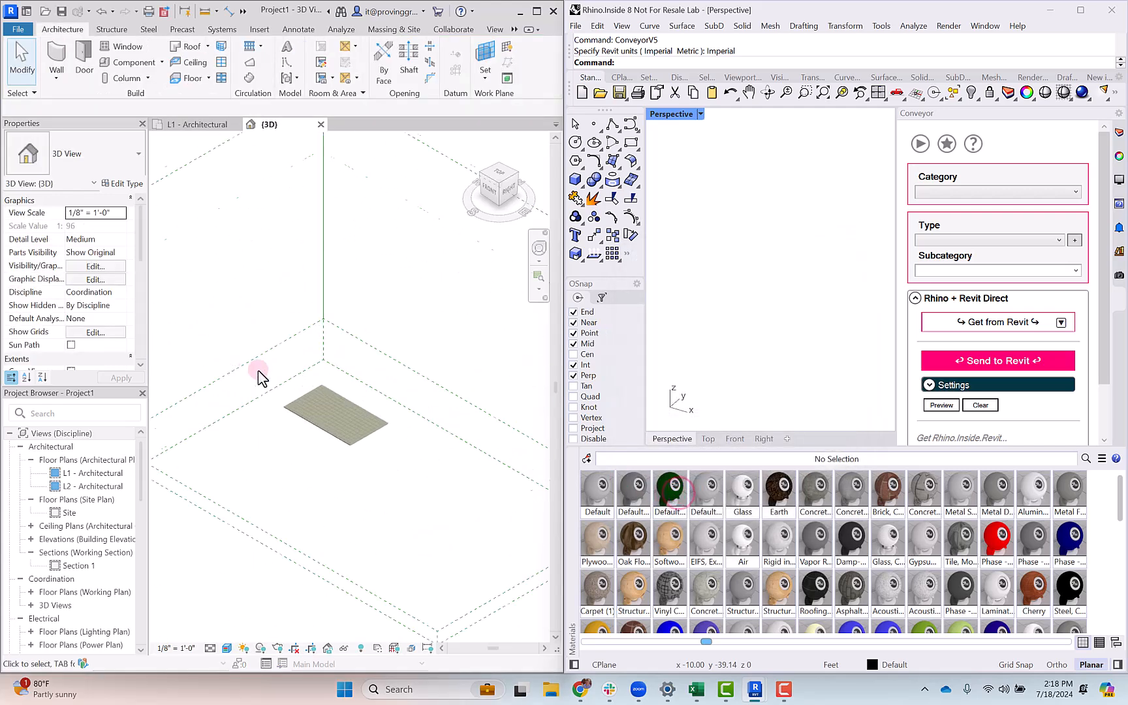
scroll(378, 486, down, 2)
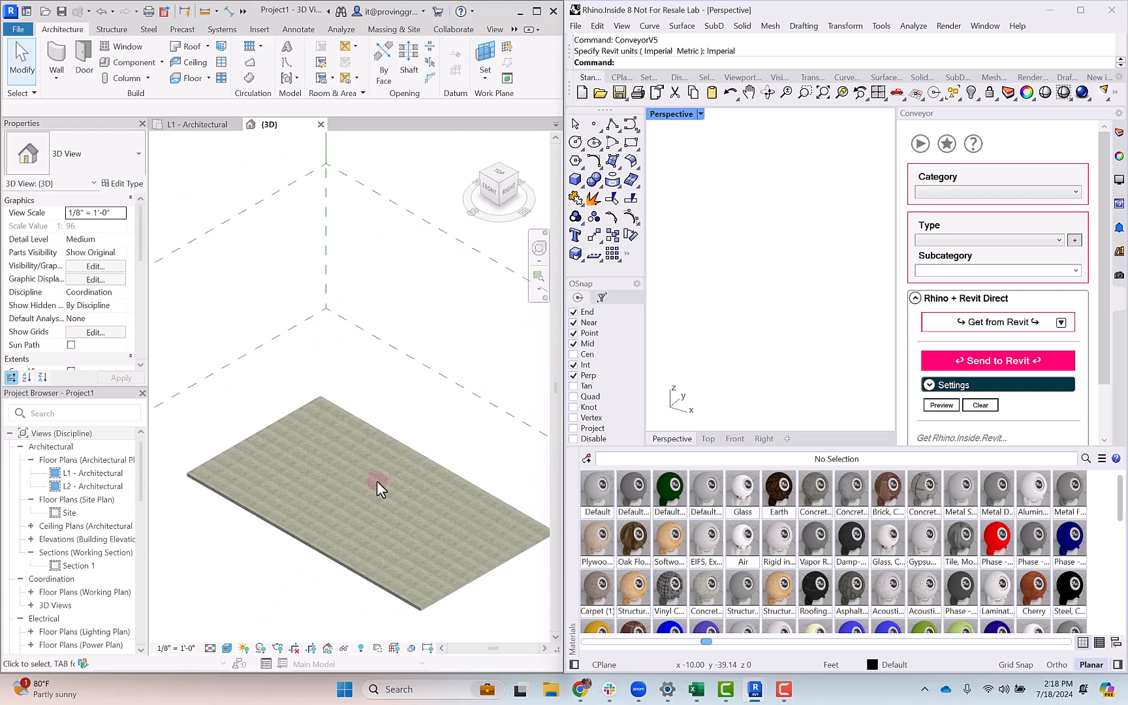
Bring the concrete floor from Revit into Rhino with Conveyor.
click(418, 452)
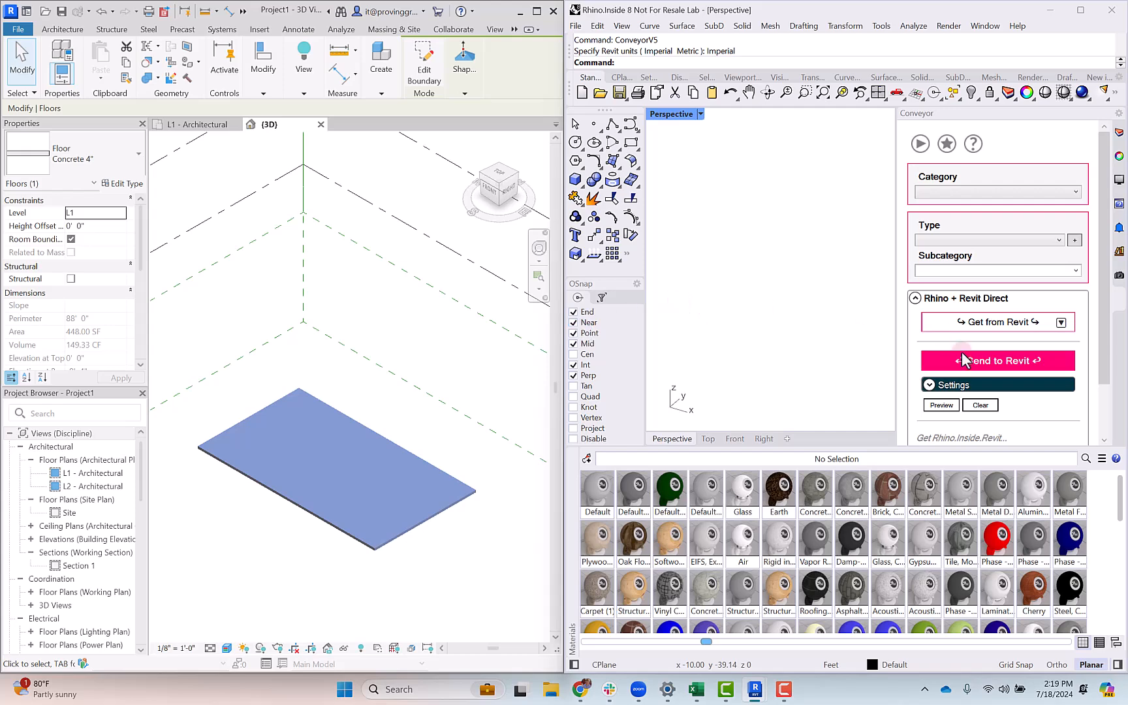
click(995, 327)
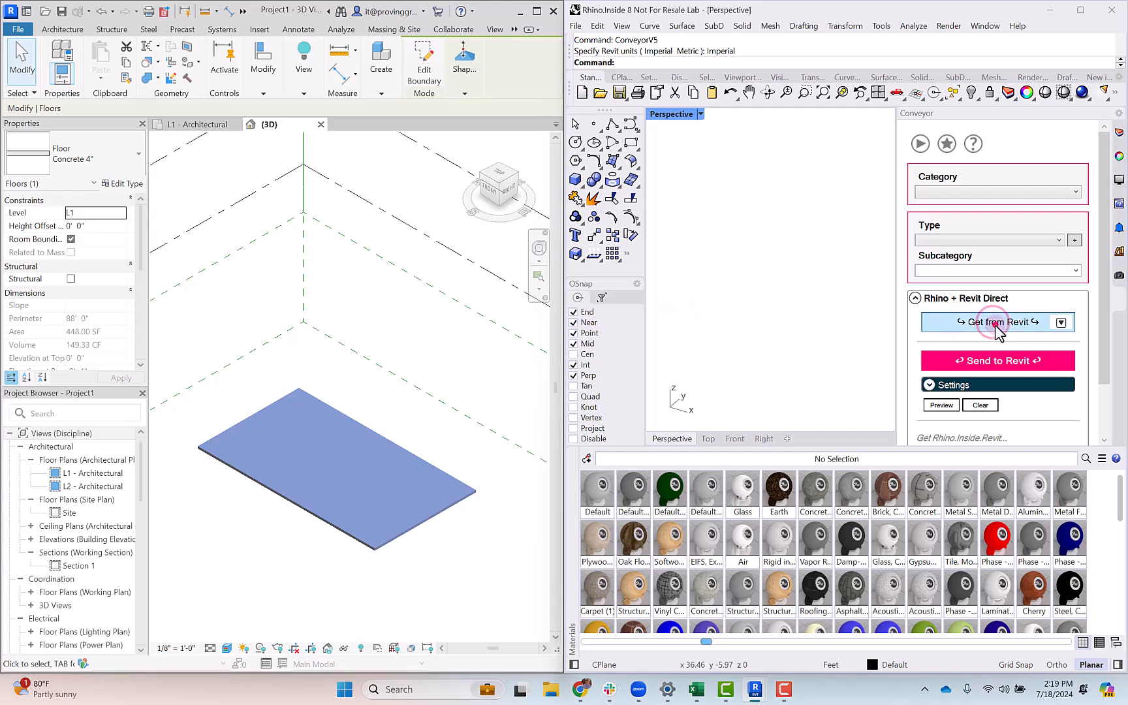
click(676, 174)
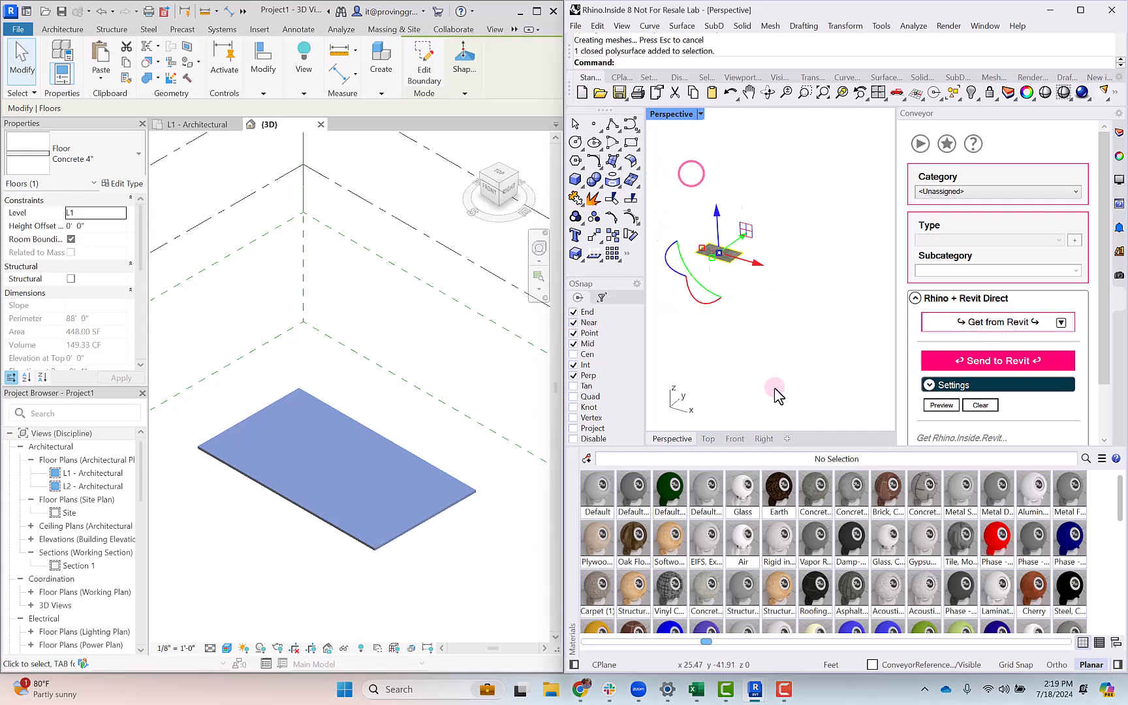
Select the imported slab in Rhino and inspect its object properties and assigned material.
scroll(775, 366, up, 3)
right_drag(825, 277, 817, 312)
click(850, 217)
click(828, 275)
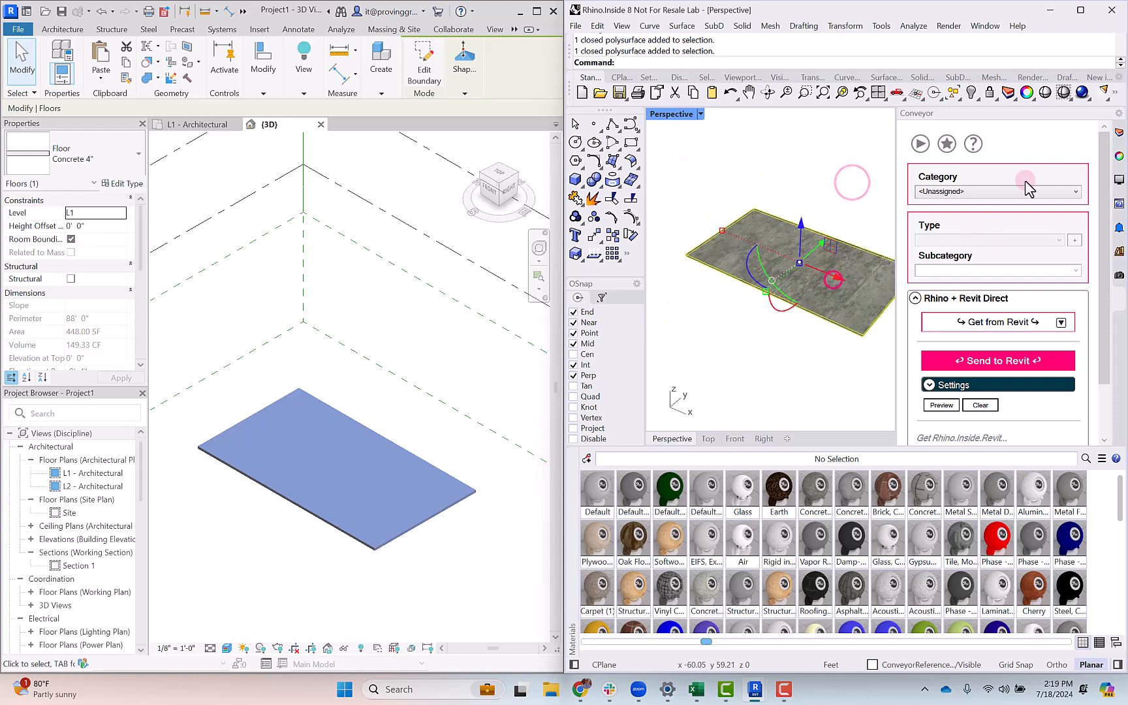
click(1118, 154)
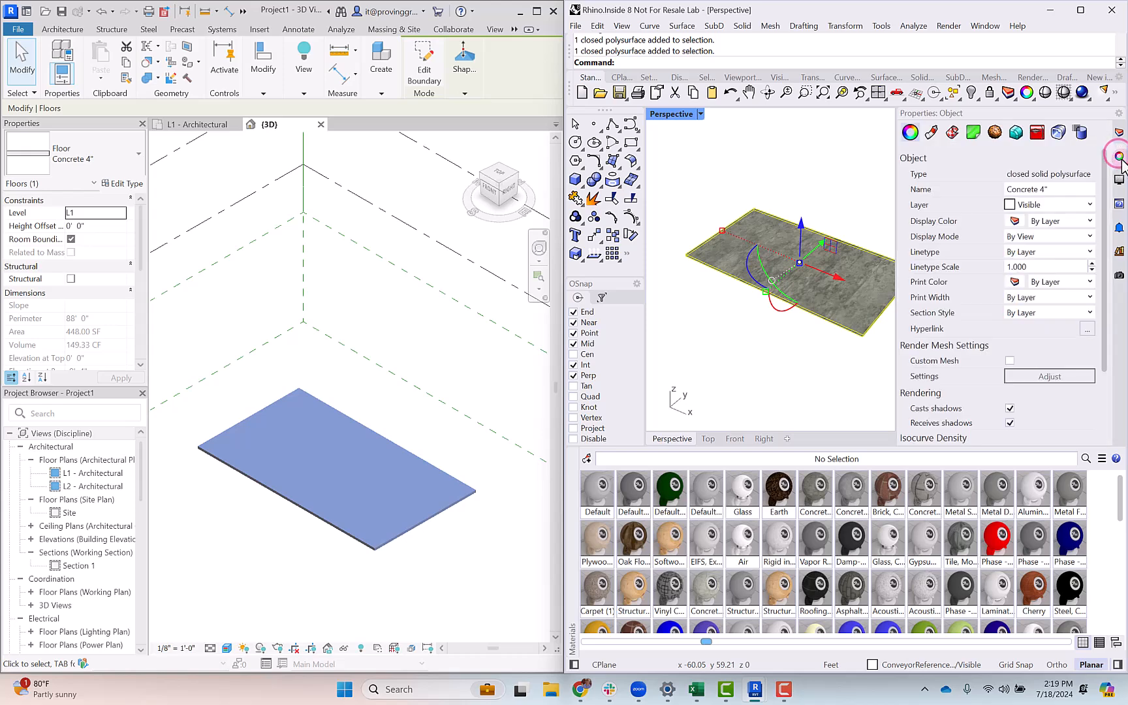
click(931, 132)
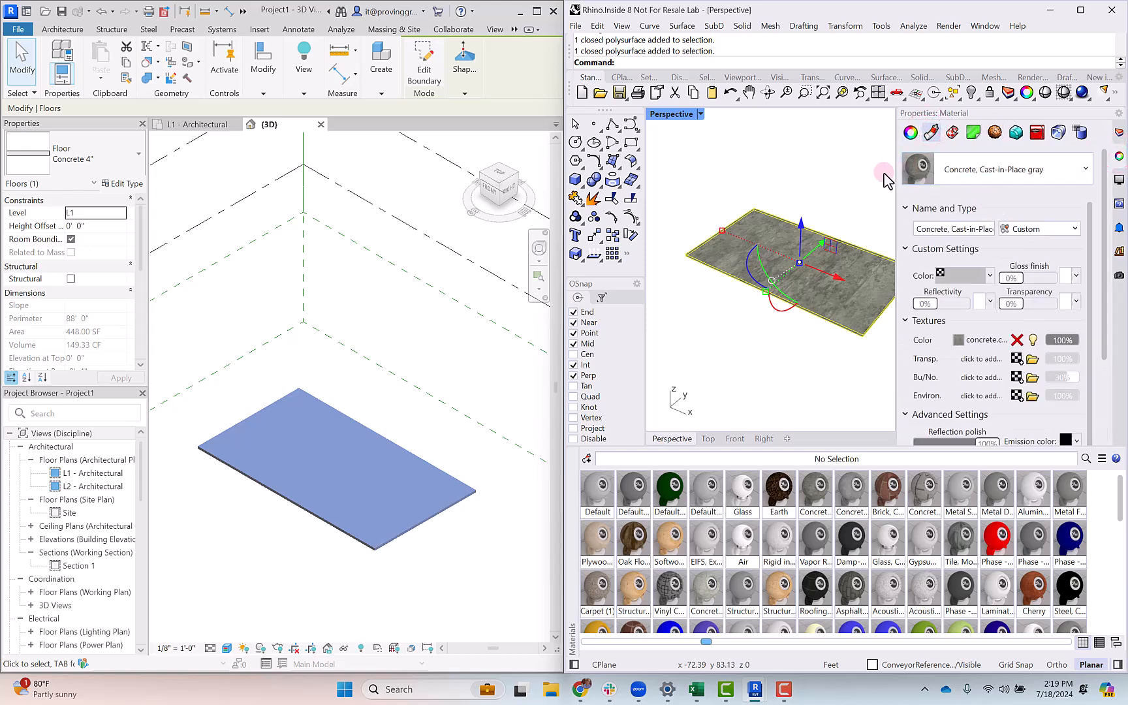
click(962, 169)
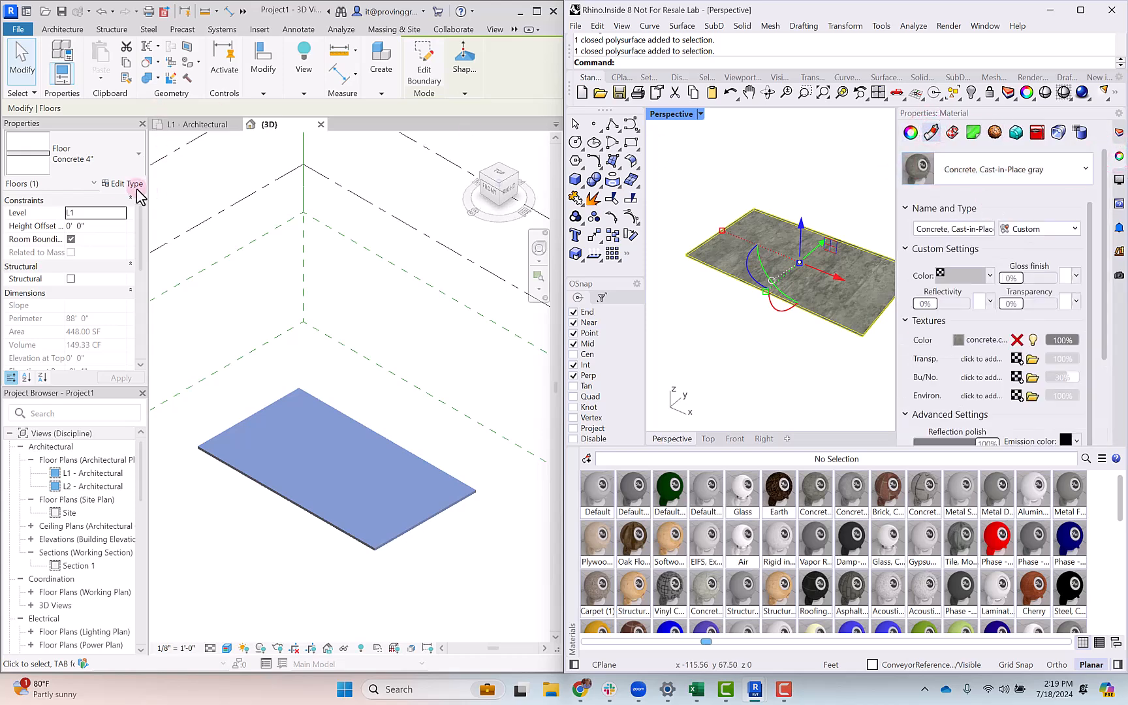
Examine the appearance of the Revit floor's structure-layer material, compare its image with Rhino's color texture, and leave the floor type unmodified.
click(117, 184)
click(441, 307)
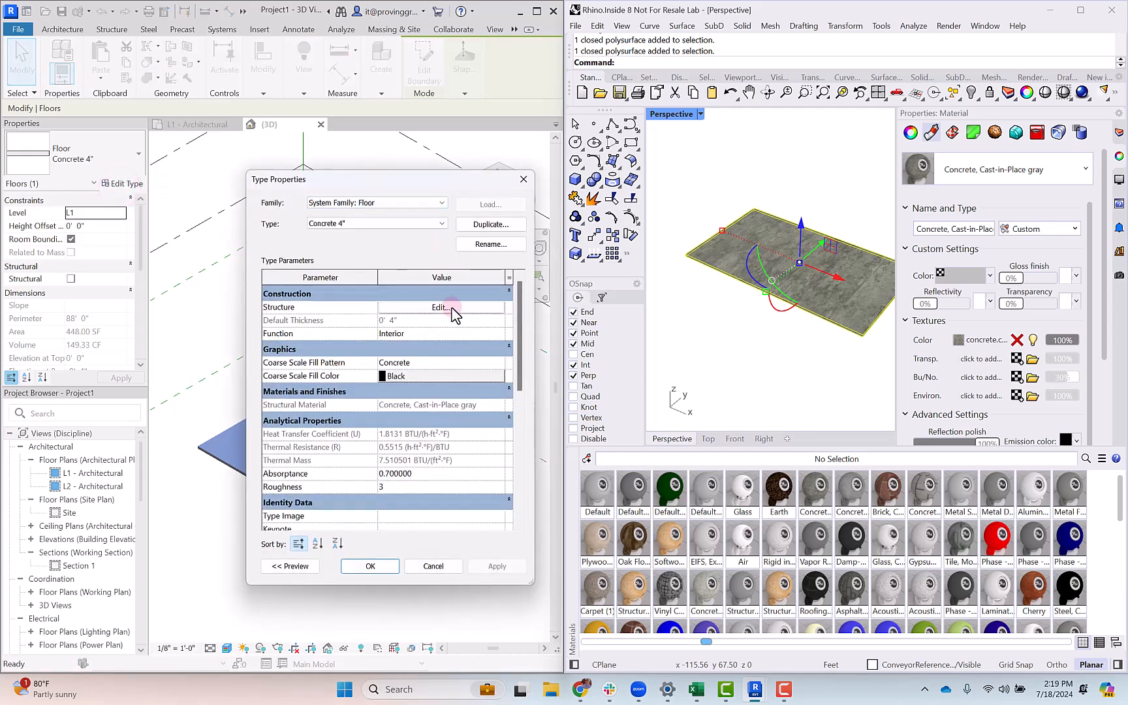
drag(374, 297, 420, 300)
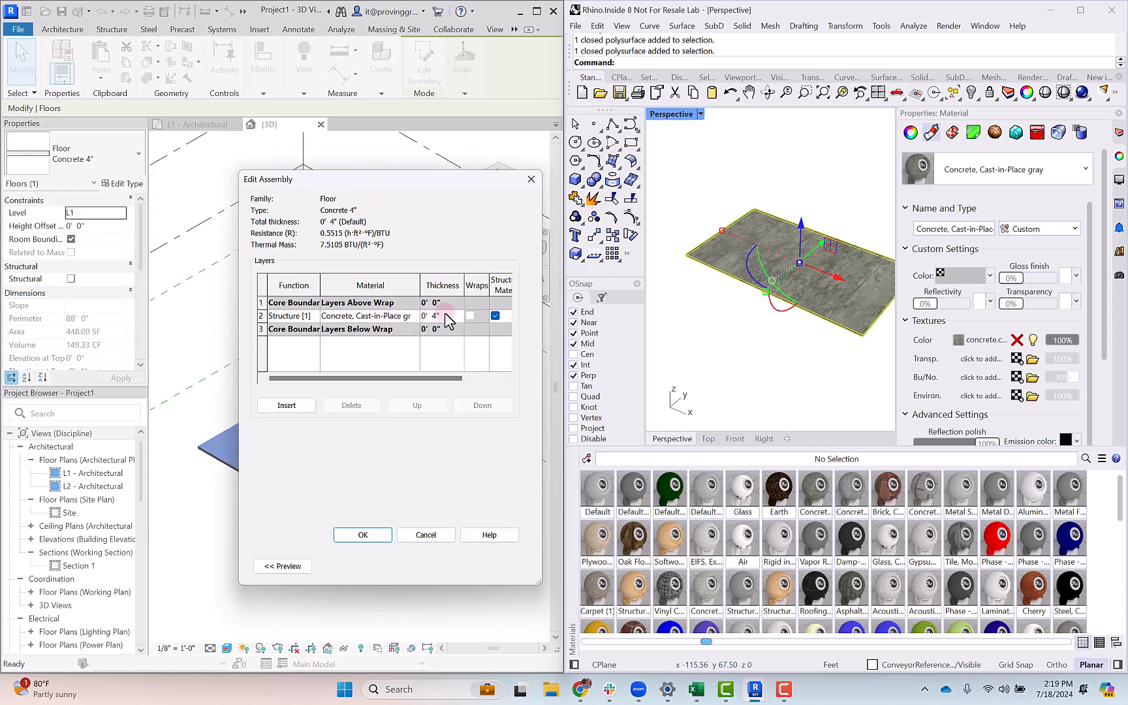
click(415, 311)
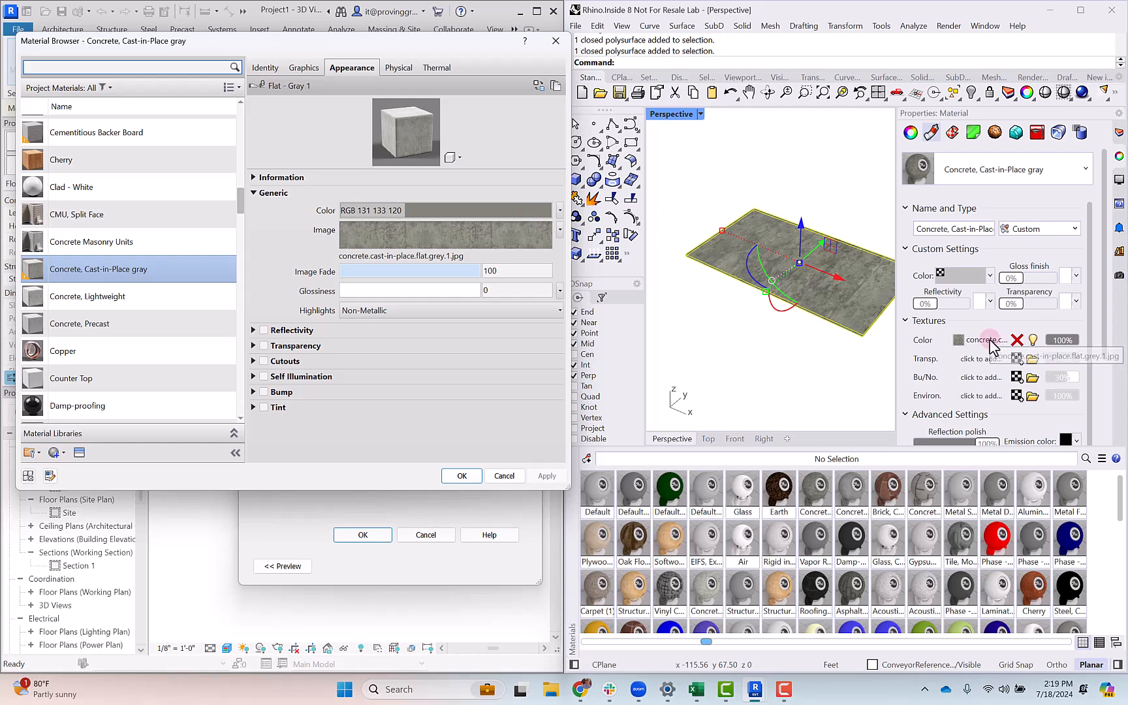
click(414, 229)
click(975, 336)
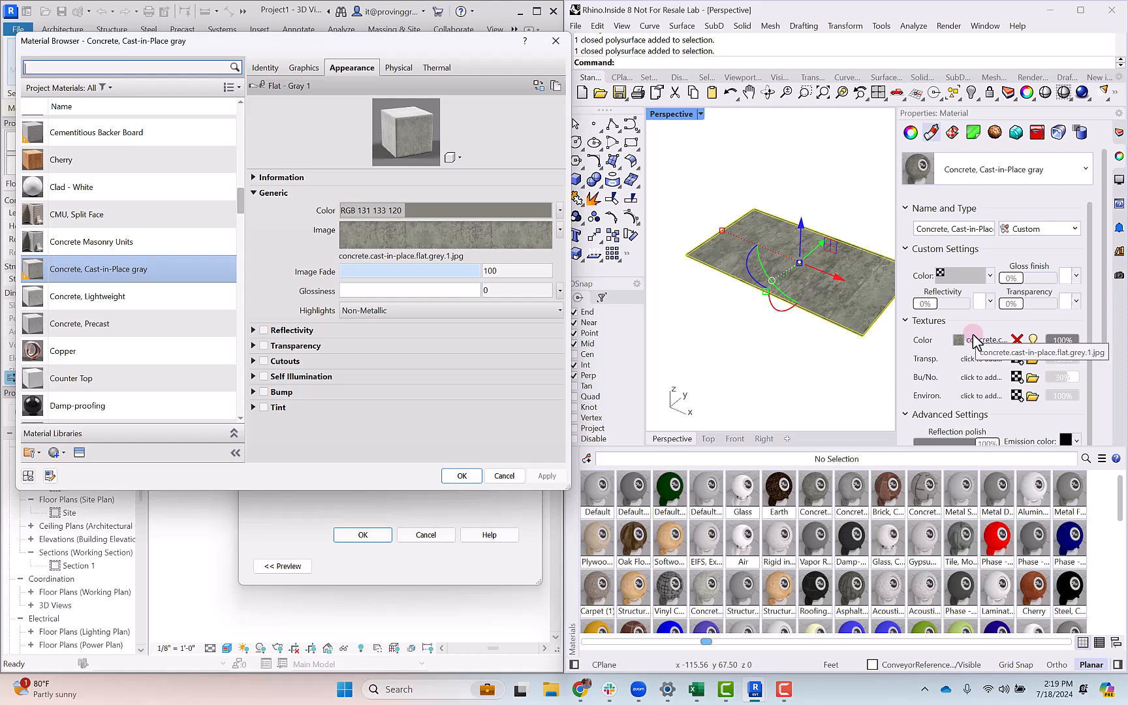
click(725, 203)
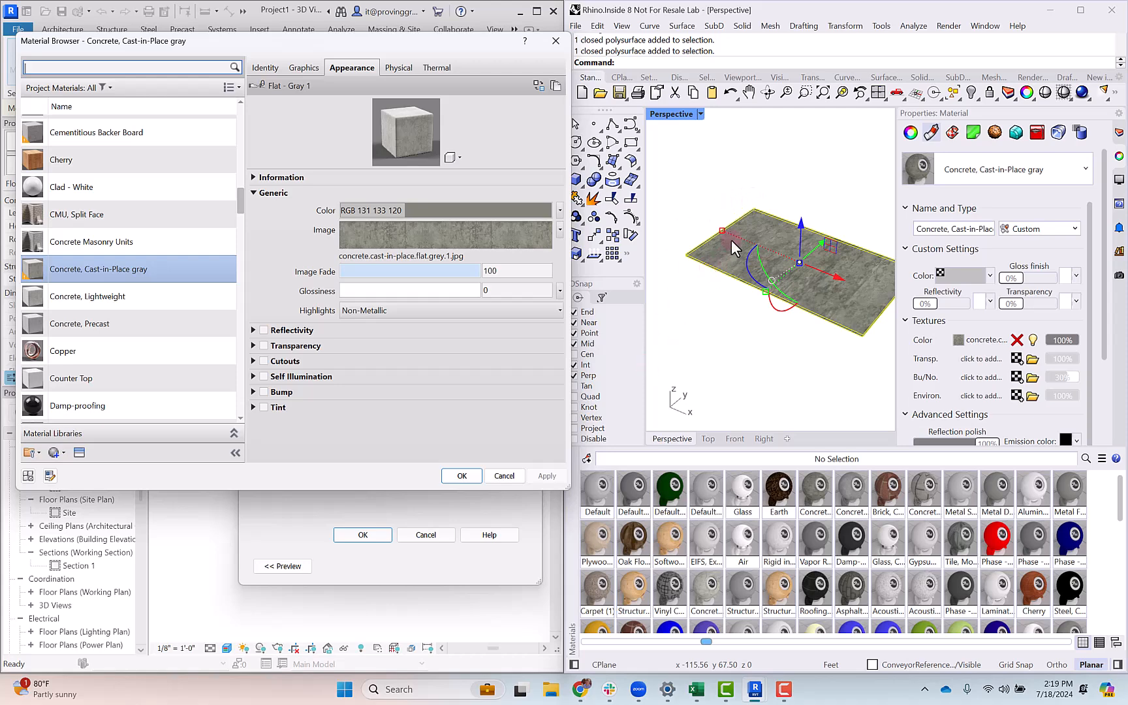
click(504, 475)
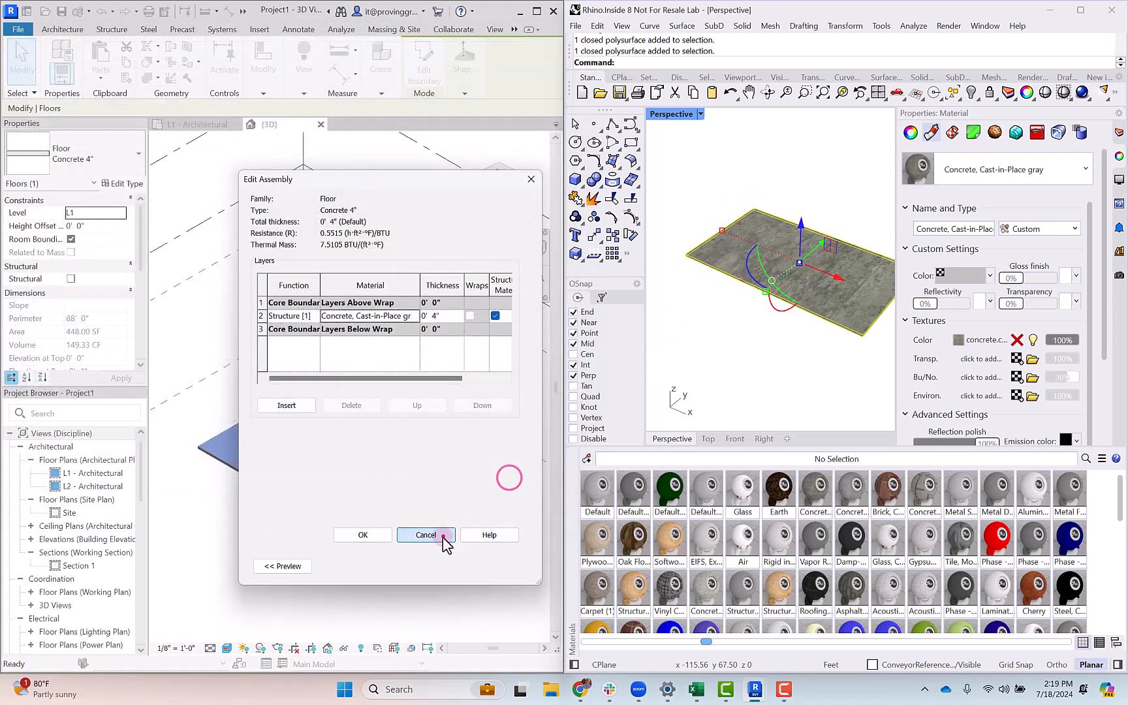
click(436, 535)
click(433, 566)
click(444, 575)
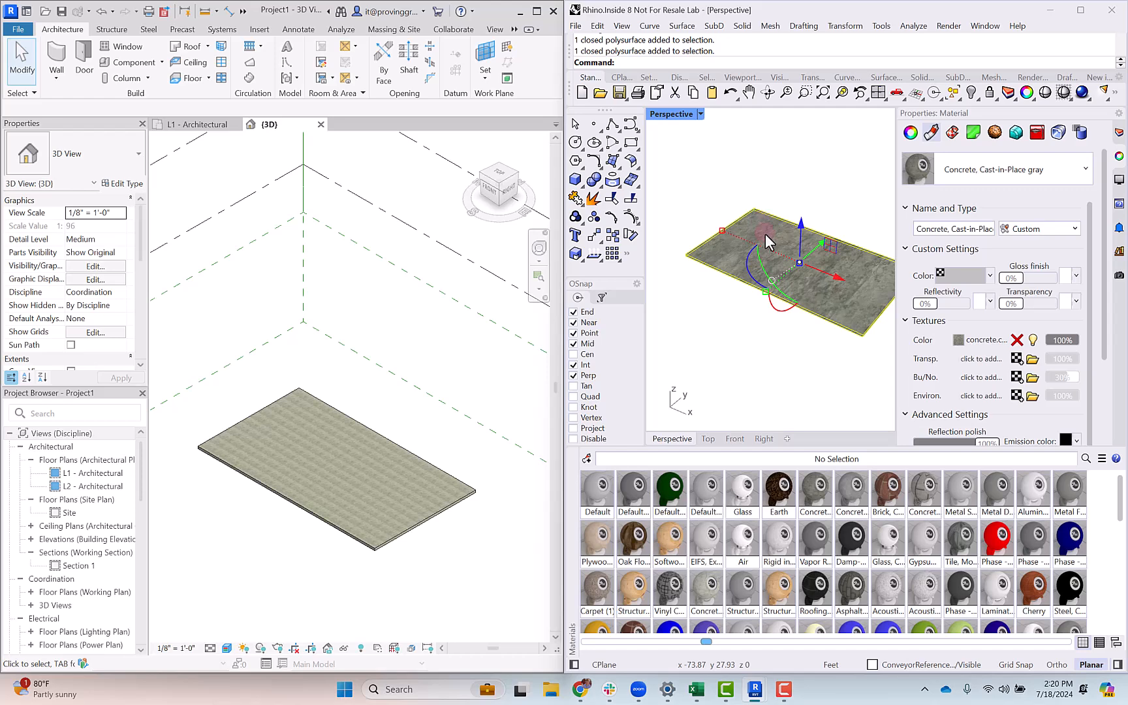
click(335, 442)
click(770, 324)
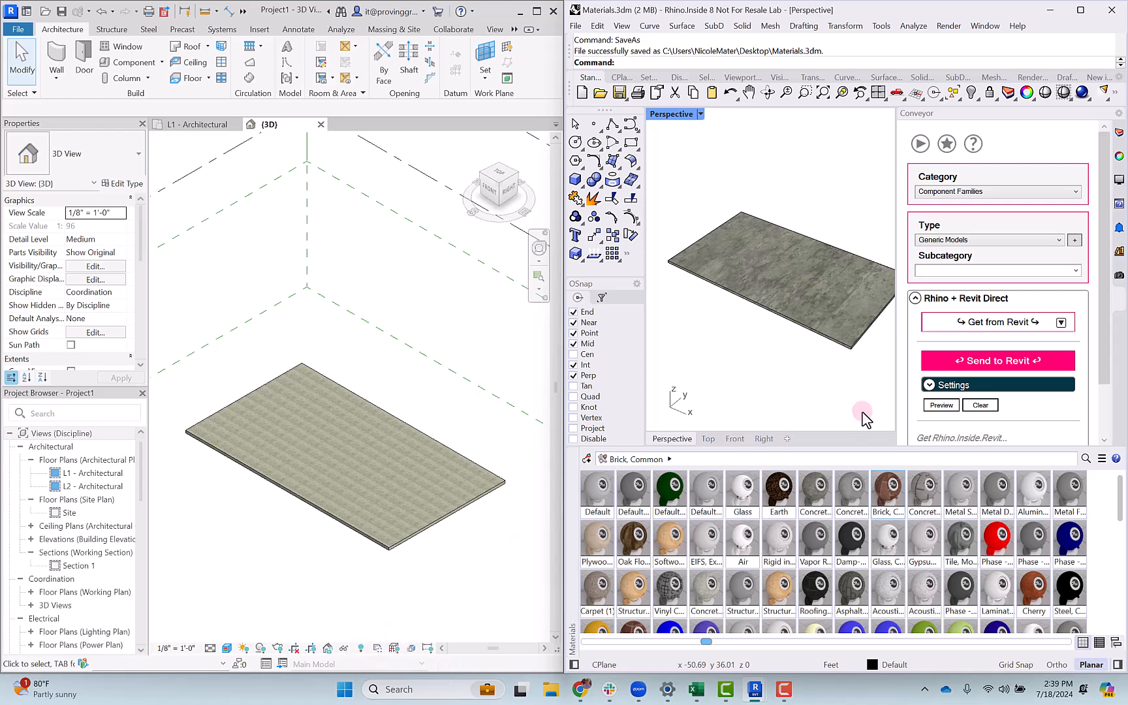
Model a small upright box beside the front edge of the slab in Rhino.
text(box)
key(Return)
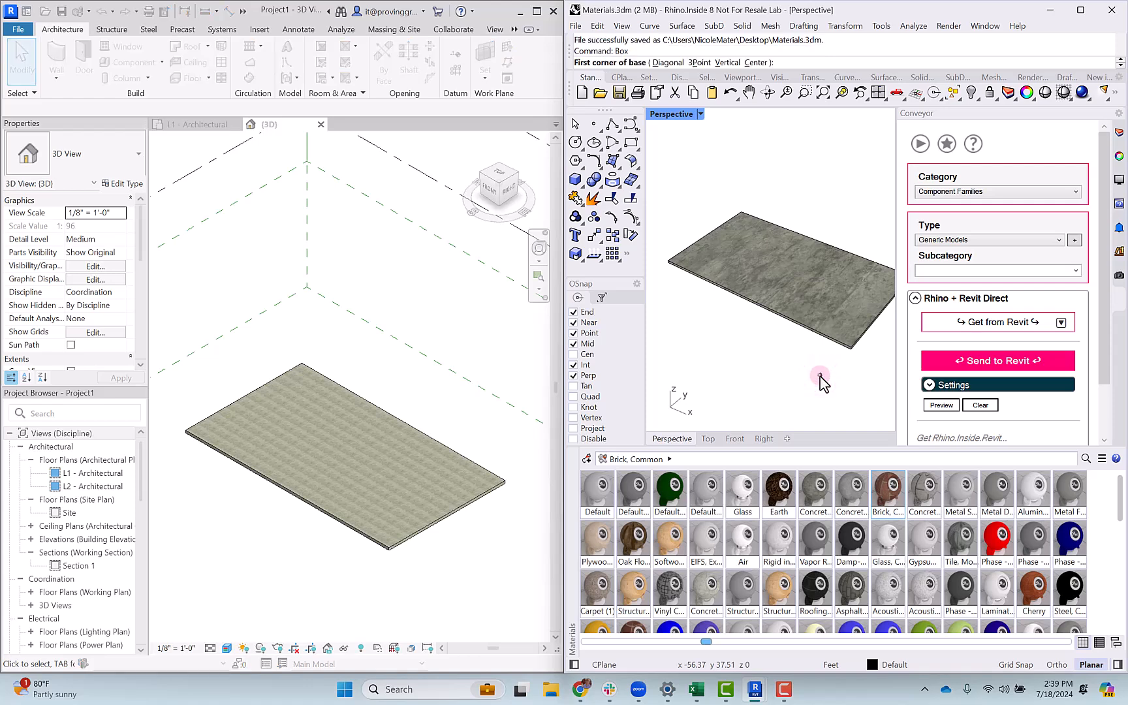
click(722, 331)
click(733, 358)
click(731, 325)
Assign the Brick, Common material to the new box.
click(773, 350)
click(730, 336)
drag(896, 494, 730, 337)
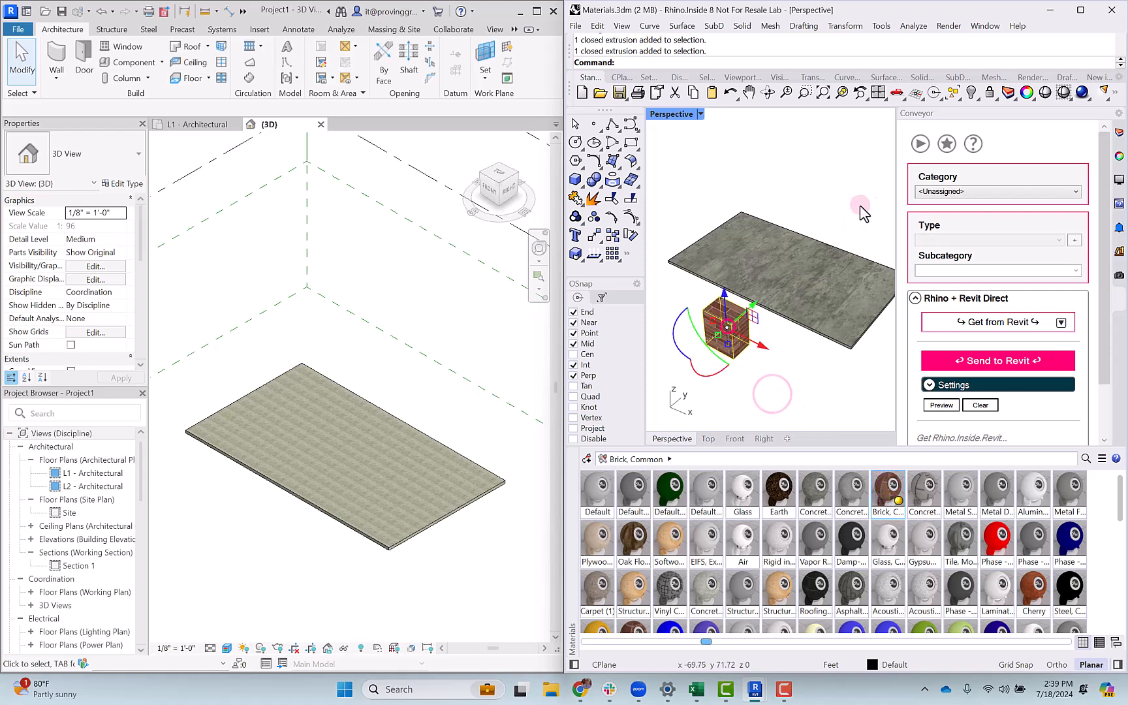
Classify the brick box as Component Families, type Generic Models, and send it to Revit.
click(936, 192)
click(950, 217)
click(944, 239)
click(942, 288)
click(996, 359)
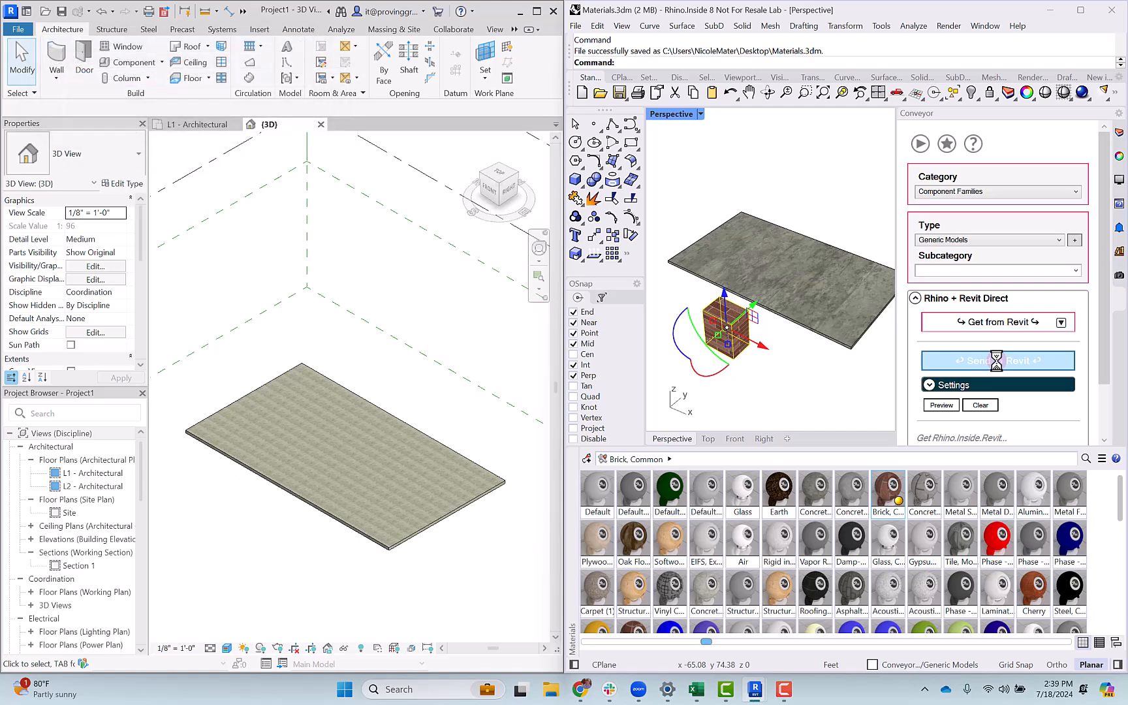
scroll(221, 550, up, 8)
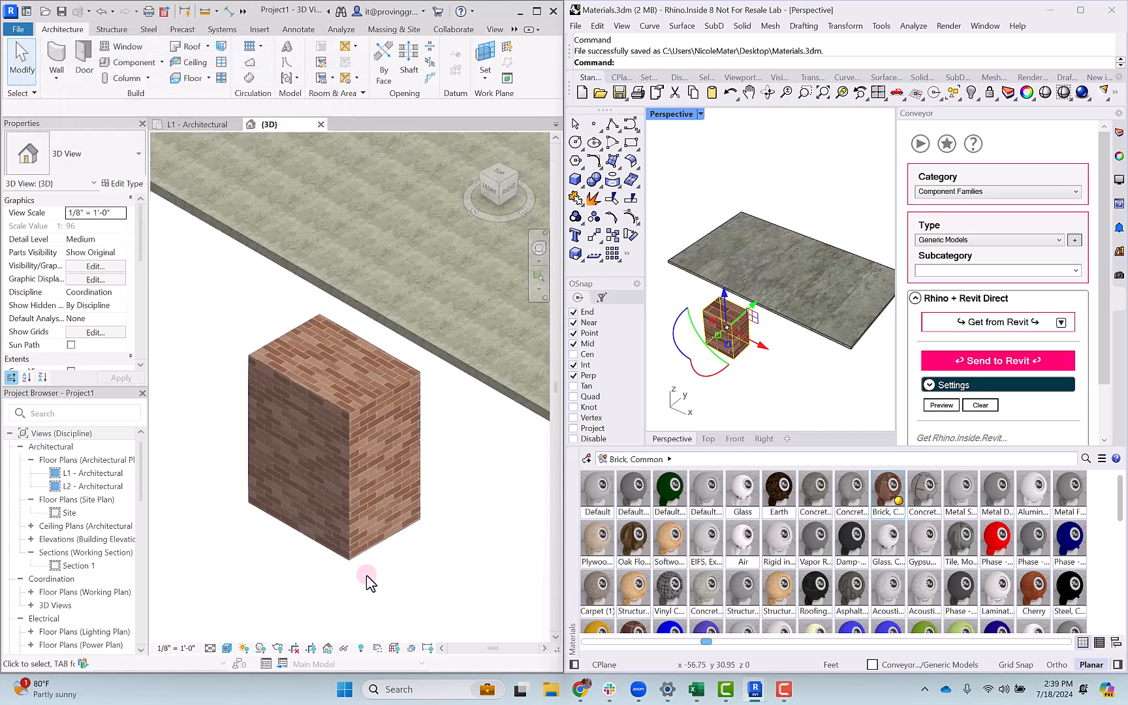
Inspect the appearance image of the material assigned to the transferred brick box in Revit.
click(360, 396)
click(106, 344)
click(121, 345)
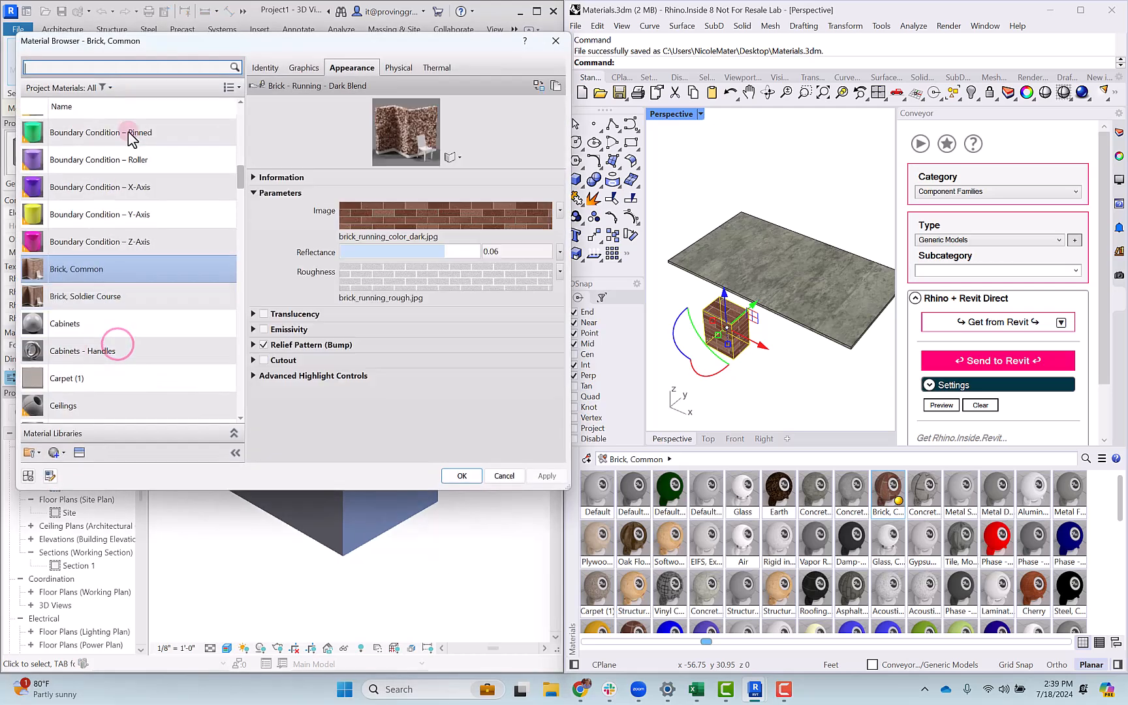
drag(461, 38, 461, 132)
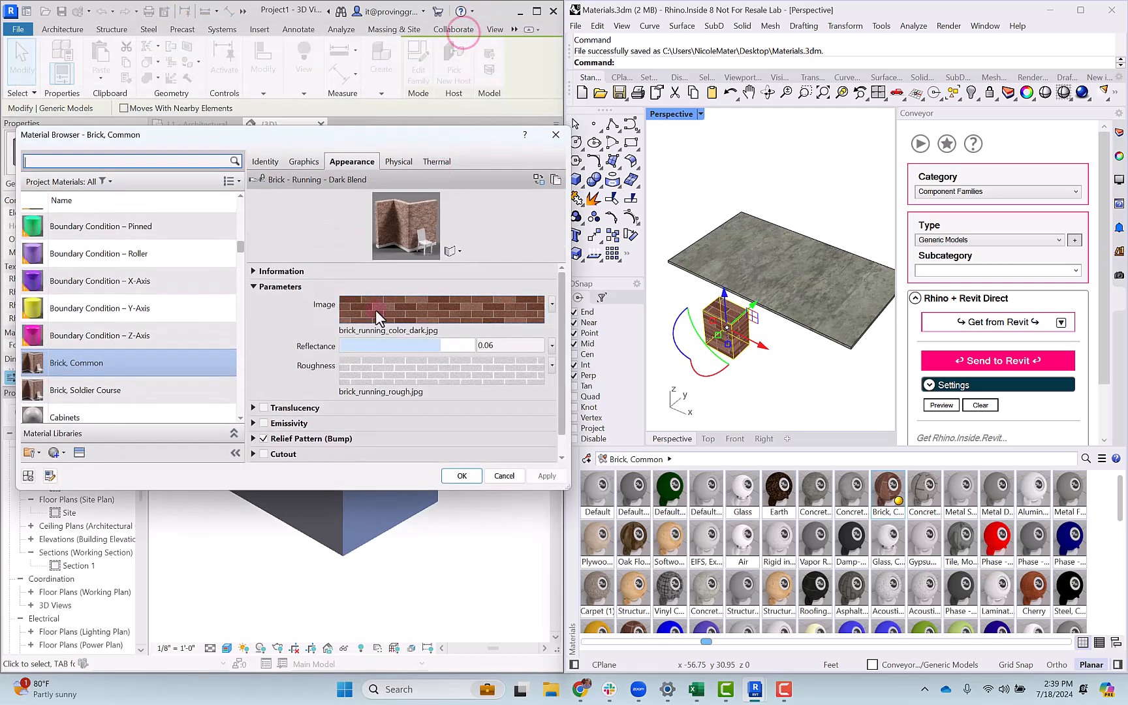
mouse_move(375, 310)
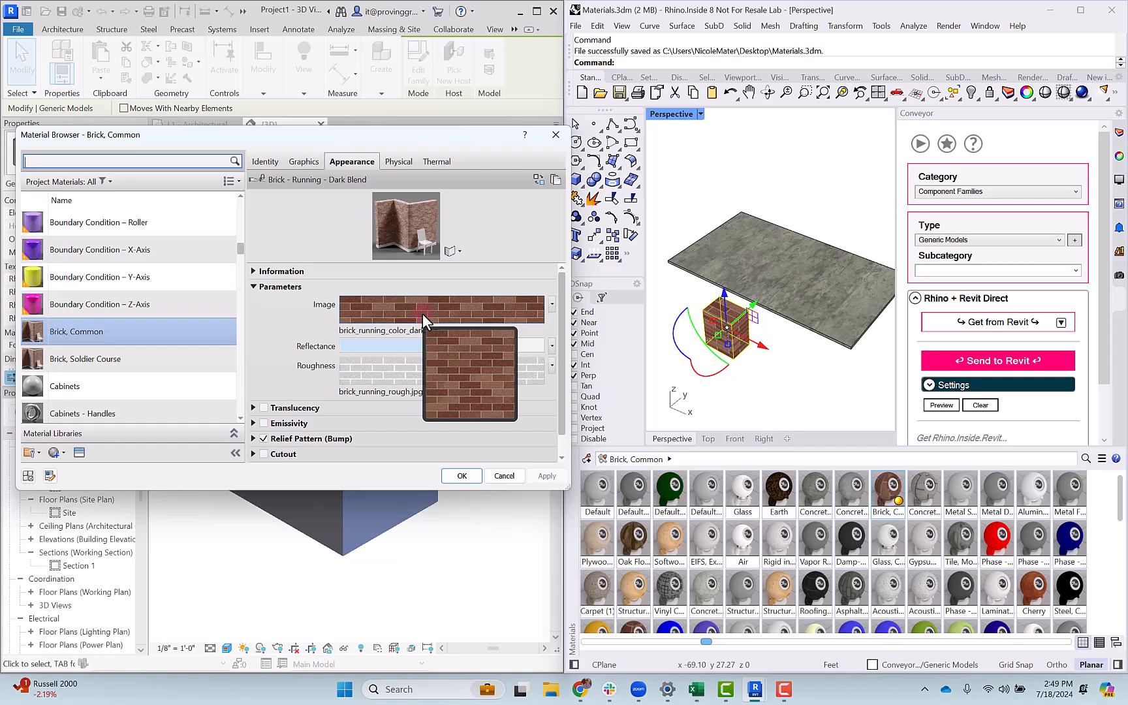